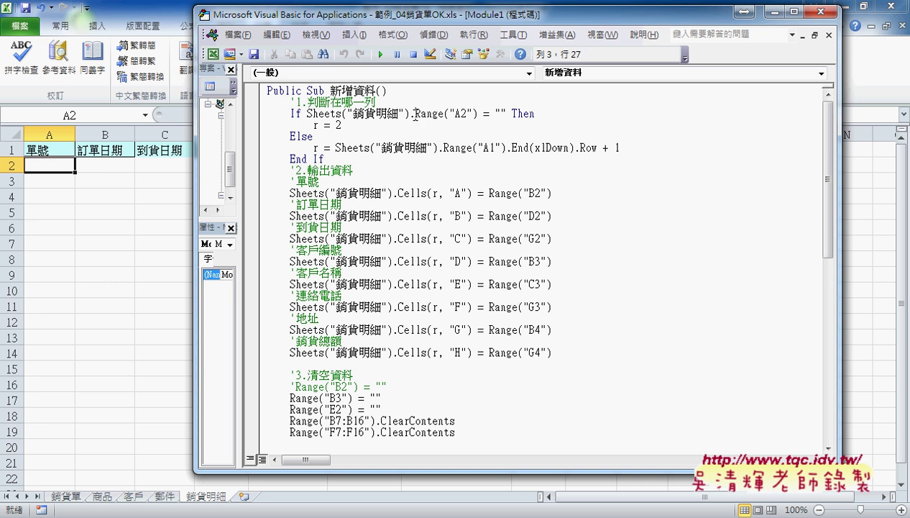
Highlight the A2 emptiness test, r = 2, and the Else line's last-filled-row + 1 lookup
mouse_move(415, 114)
left_mouse_down()
mouse_move(477, 113)
mouse_move(307, 114)
left_mouse_up()
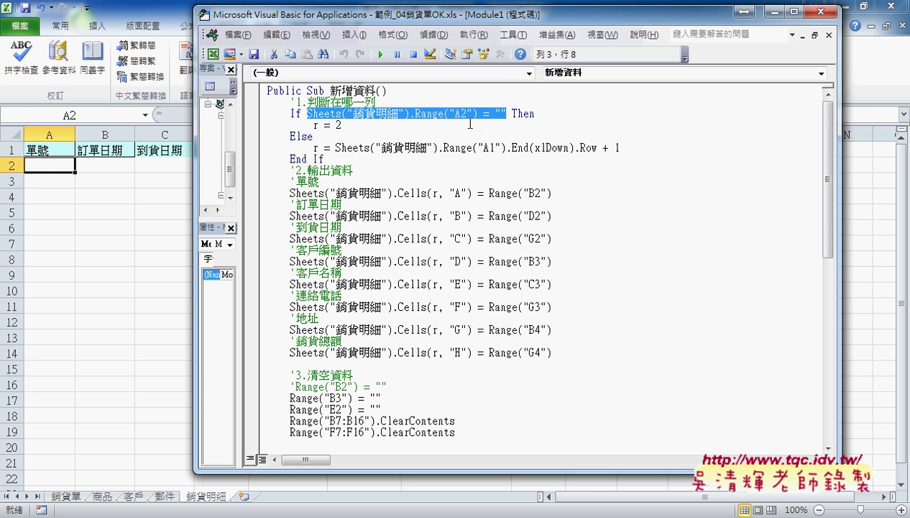
left_click_drag(314, 127, 343, 125)
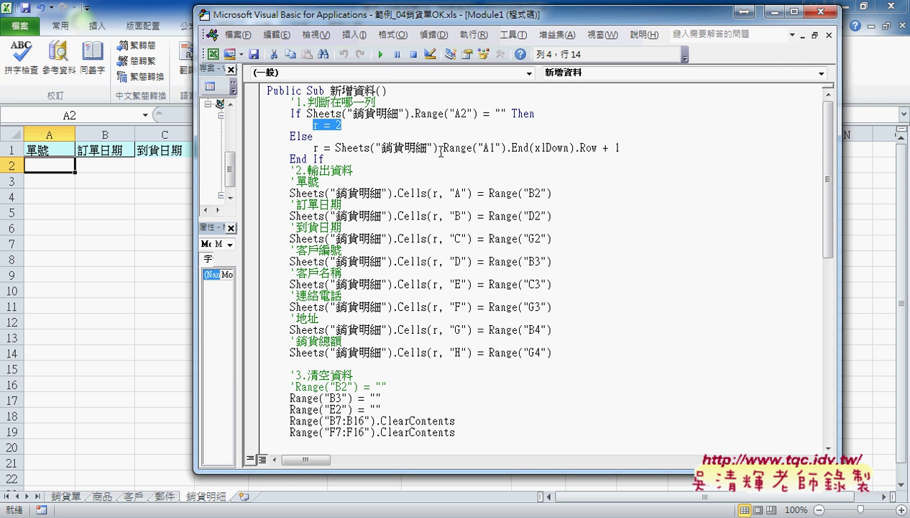
left_click_drag(442, 147, 594, 148)
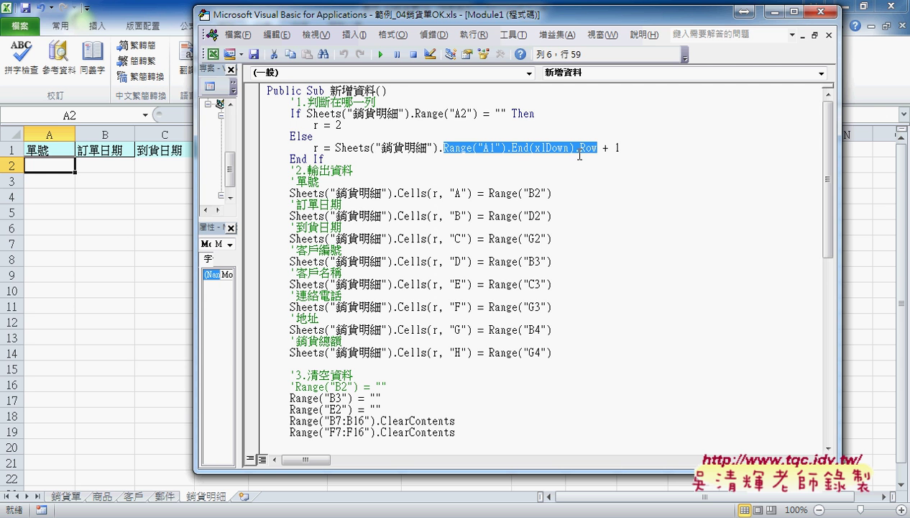
left_click_drag(619, 147, 598, 148)
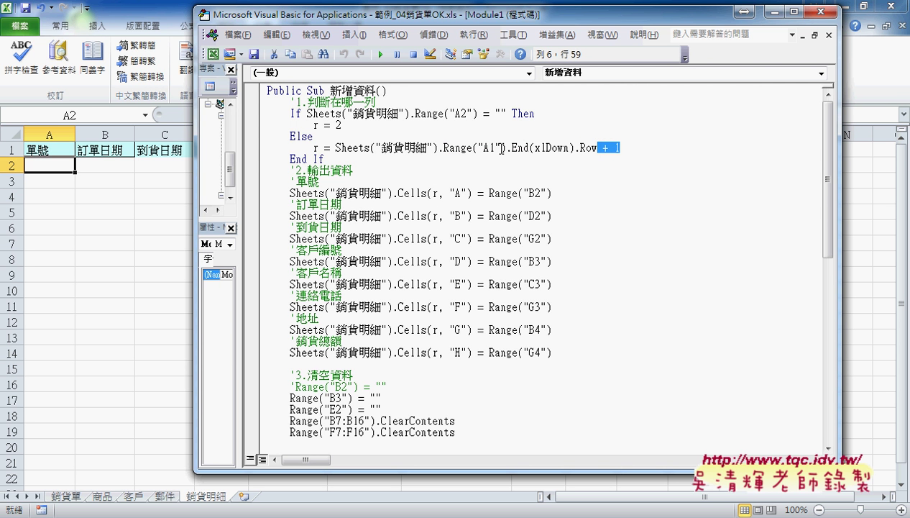
left_click(317, 148)
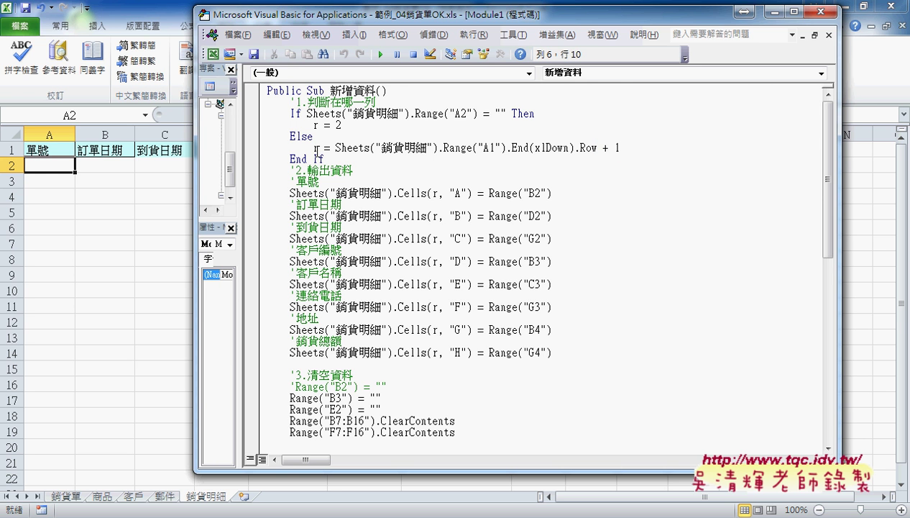
left_click_drag(317, 149, 312, 148)
Place the macro code window to the right so the workbook's form shows beside it
left_click(70, 497)
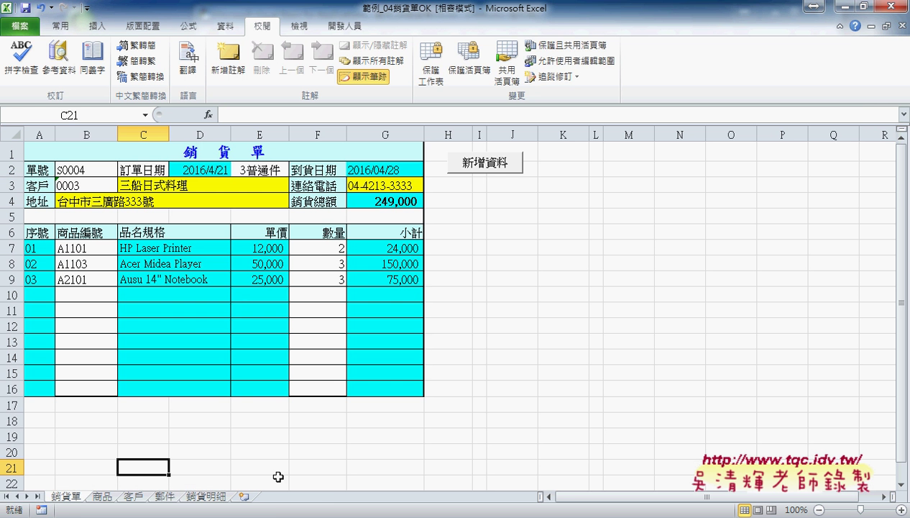
mouse_move(175, 484)
left_click(92, 449)
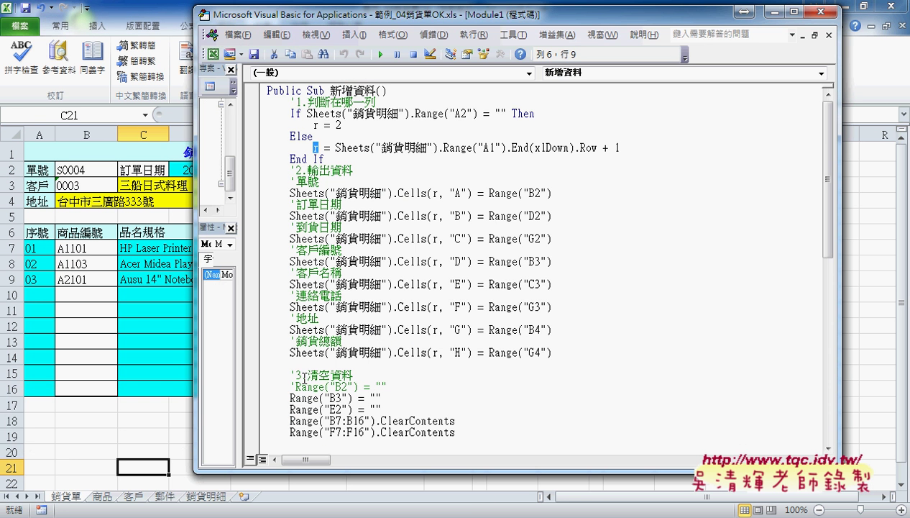
left_click_drag(437, 16, 595, 21)
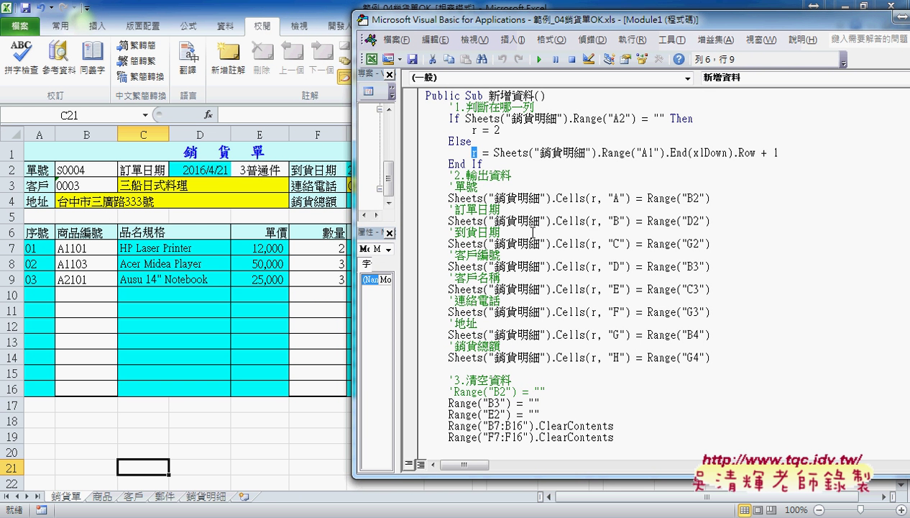
Review 銷貨明細 cells B2–H2 (訂單日期 through 銷貨總額), then return to 銷貨單
left_click(206, 496)
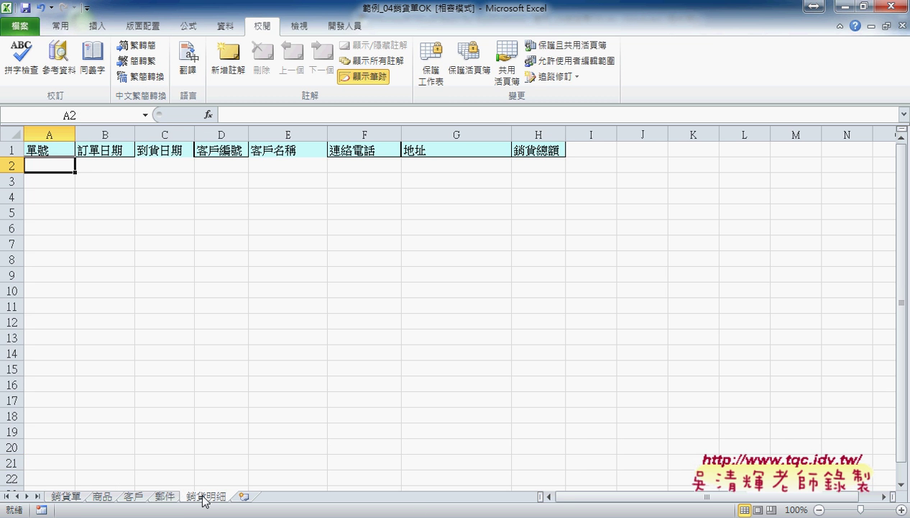
left_click(105, 168)
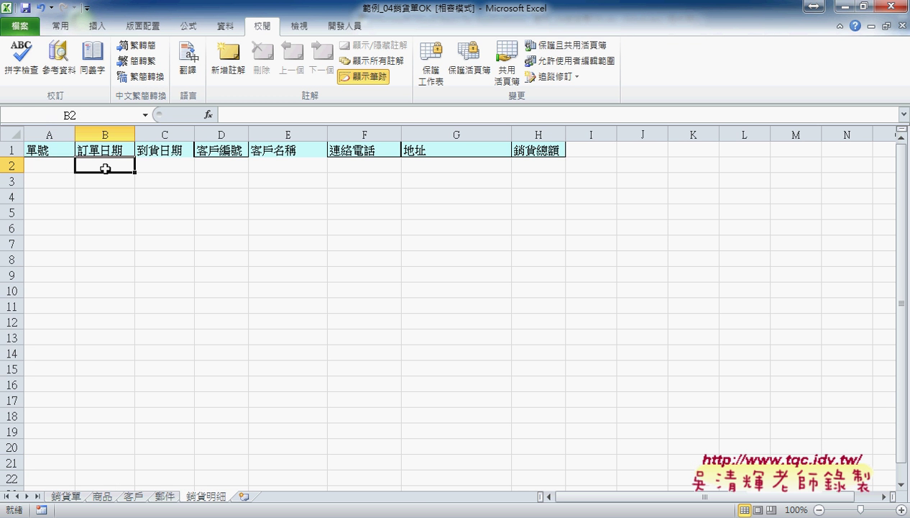
left_click(168, 165)
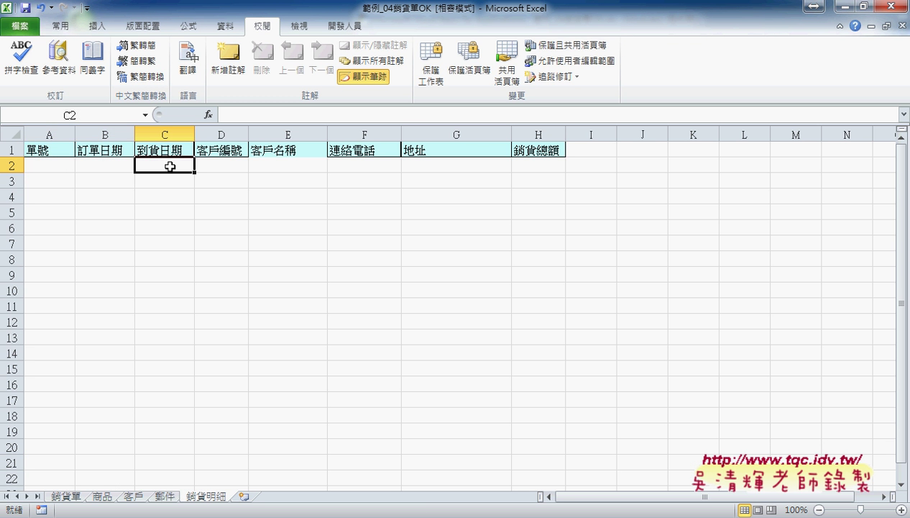
left_click(226, 164)
left_click(271, 163)
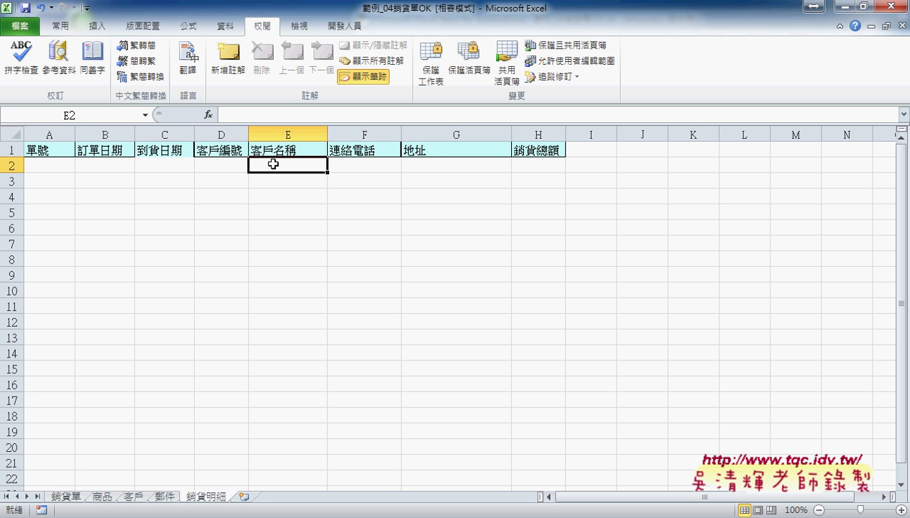
left_click(356, 164)
left_click(422, 166)
left_click(538, 166)
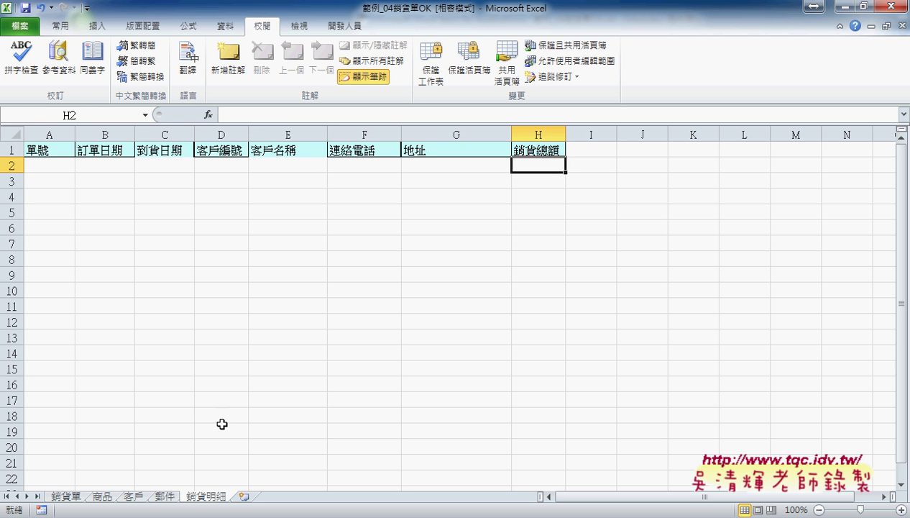
left_click(72, 495)
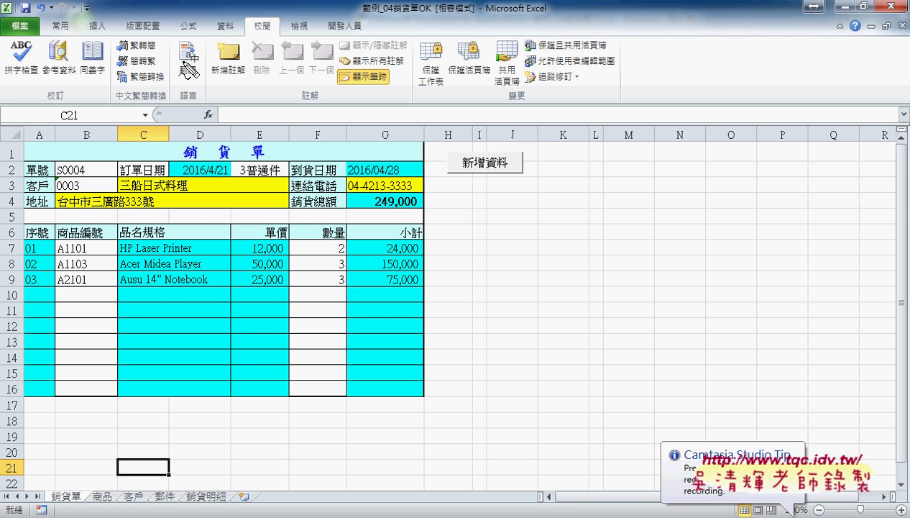
left_click_drag(105, 160, 100, 172)
left_click_drag(199, 164, 210, 171)
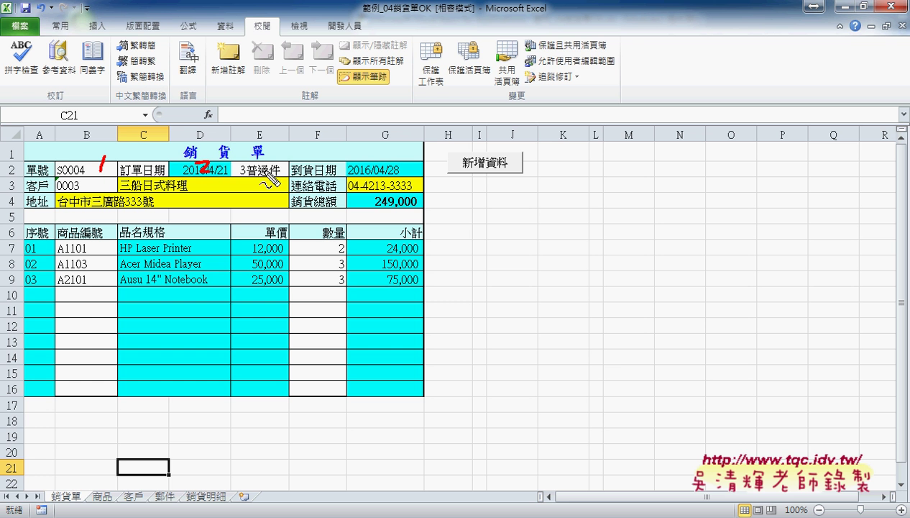
mouse_move(386, 158)
left_mouse_down()
mouse_move(396, 165)
mouse_move(384, 174)
left_mouse_up()
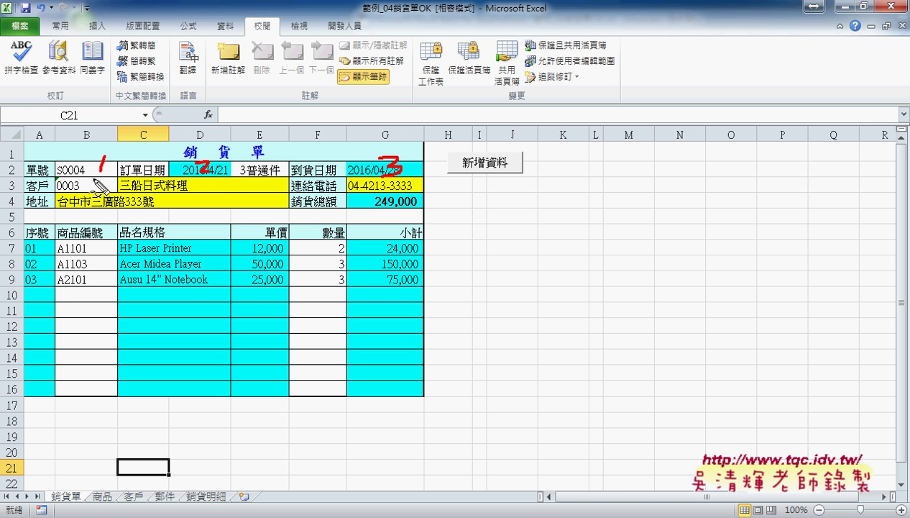
mouse_move(79, 185)
left_mouse_down()
mouse_move(93, 180)
mouse_move(92, 195)
left_mouse_up()
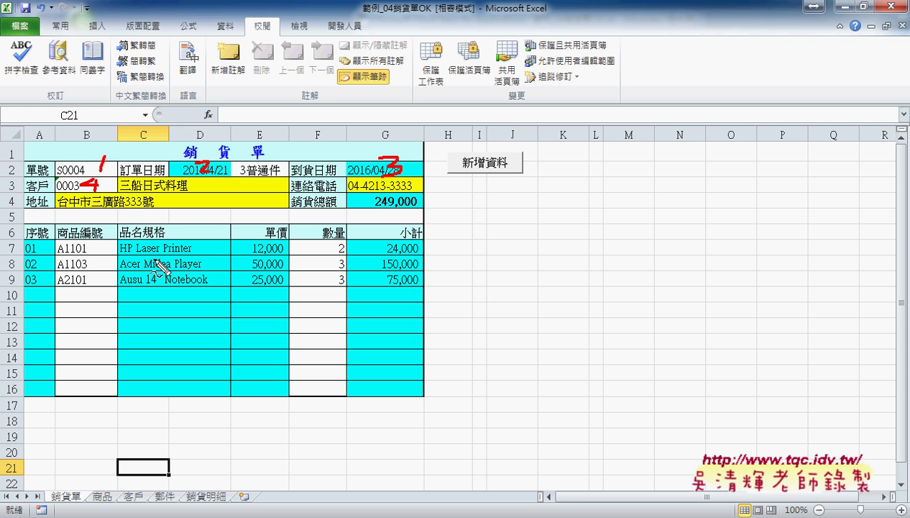
Clear the annotations, set the code window beside the form, and mark Range("B2") on the 單號 line
key("Escape")
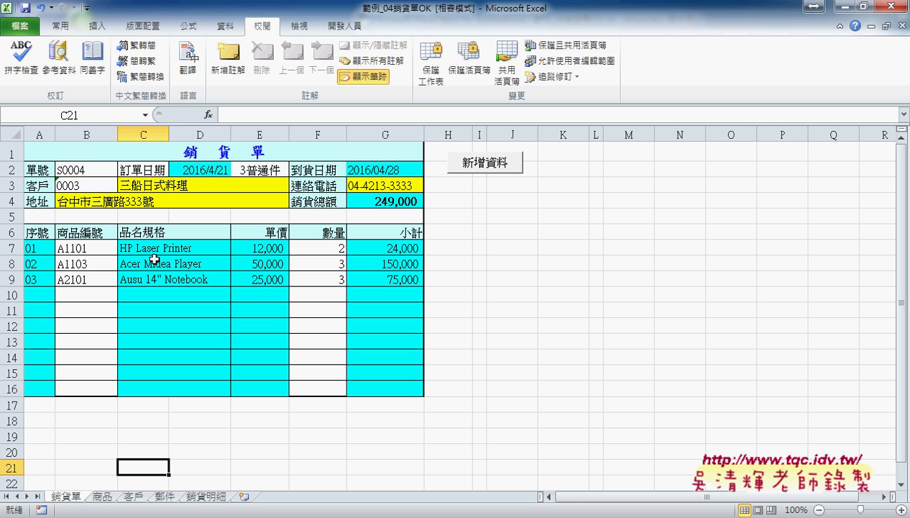
mouse_move(241, 514)
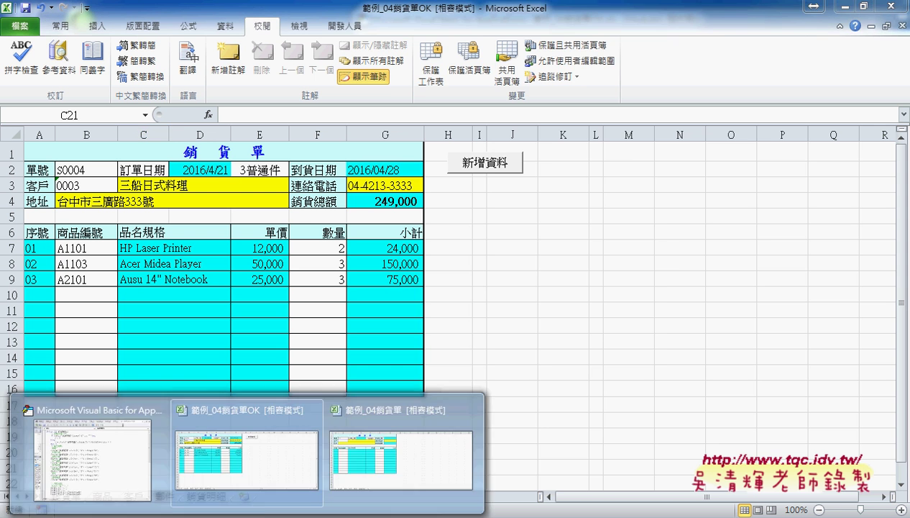
left_click(92, 450)
left_click_drag(479, 28, 563, 32)
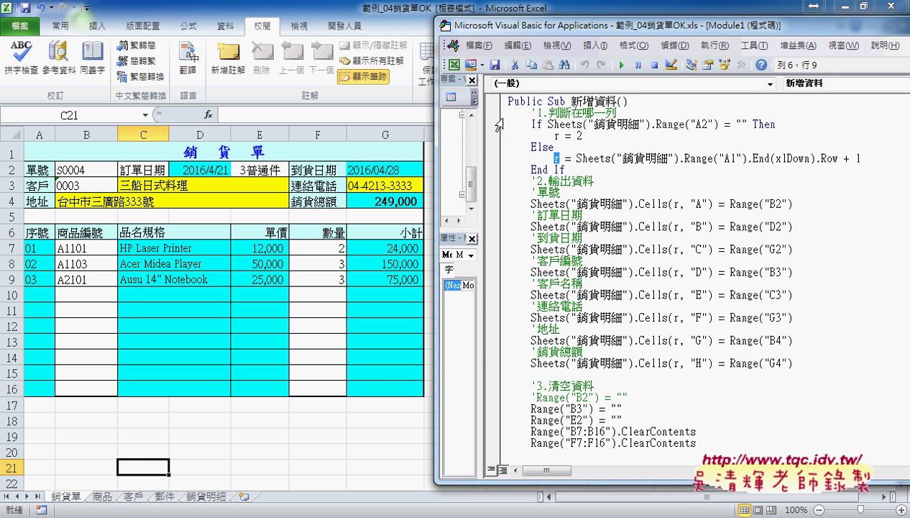
mouse_move(561, 33)
left_mouse_down()
mouse_move(522, 31)
mouse_move(594, 39)
left_mouse_up()
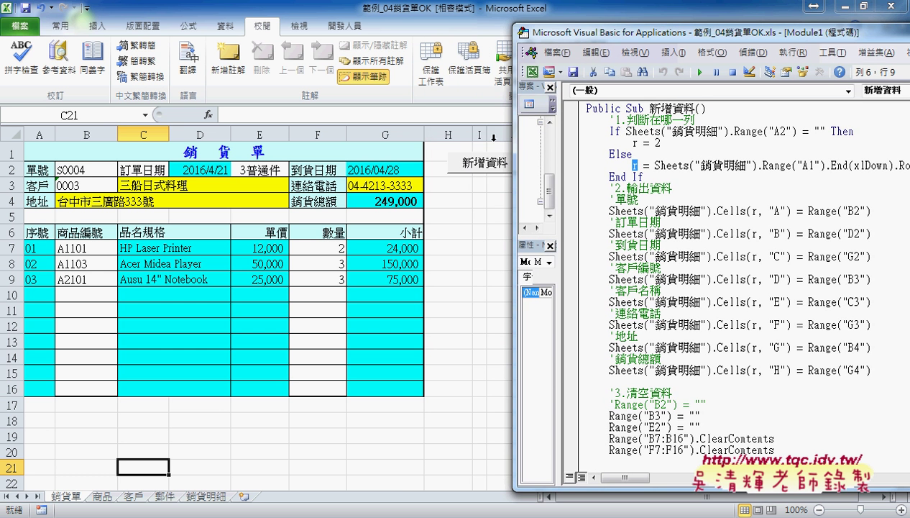
left_click_drag(808, 210, 871, 211)
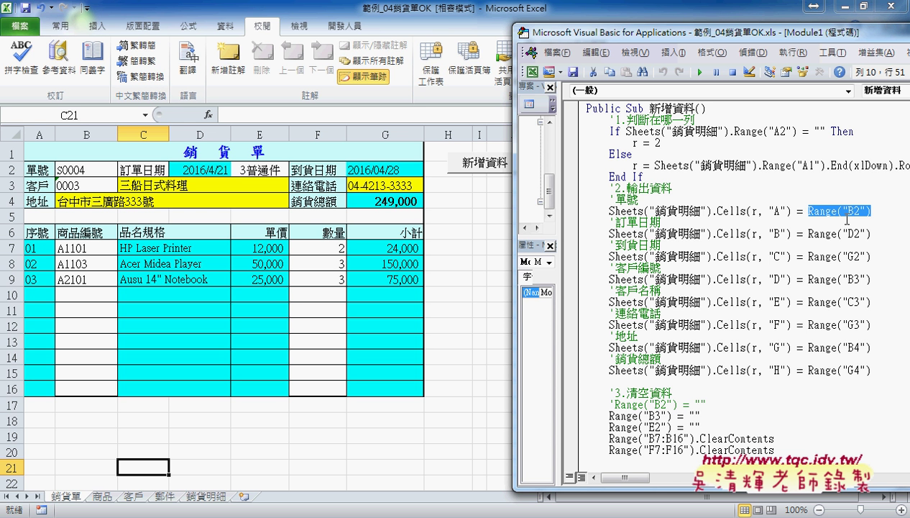
left_click_drag(837, 203, 728, 203)
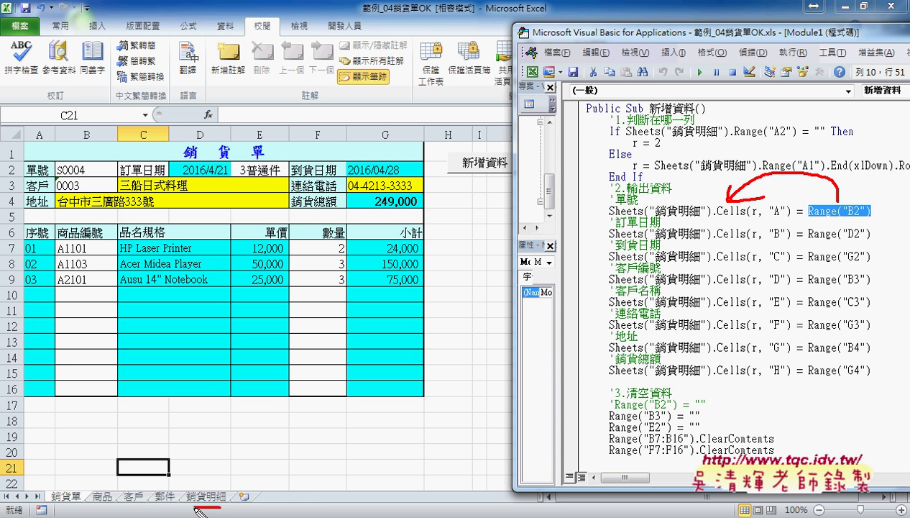
left_click_drag(216, 507, 231, 503)
left_click_drag(772, 218, 785, 217)
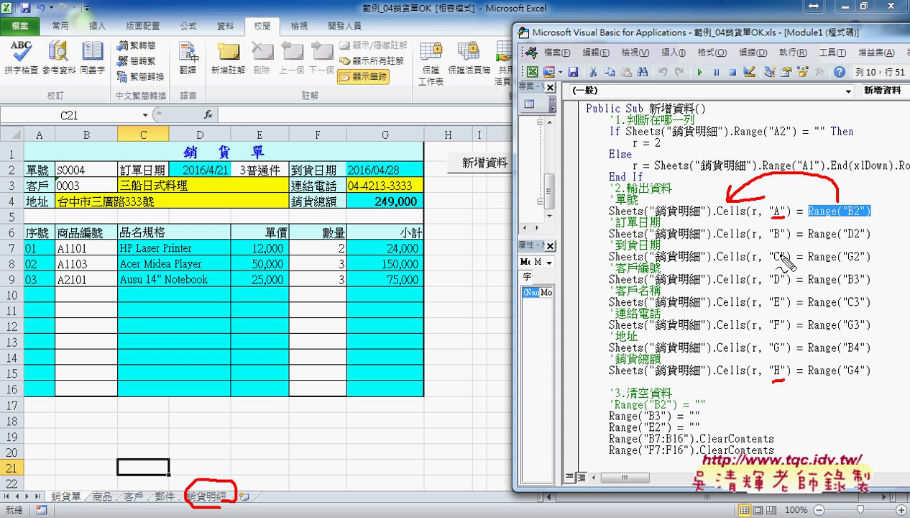
left_click_drag(772, 381, 783, 380)
left_click_drag(870, 224, 842, 224)
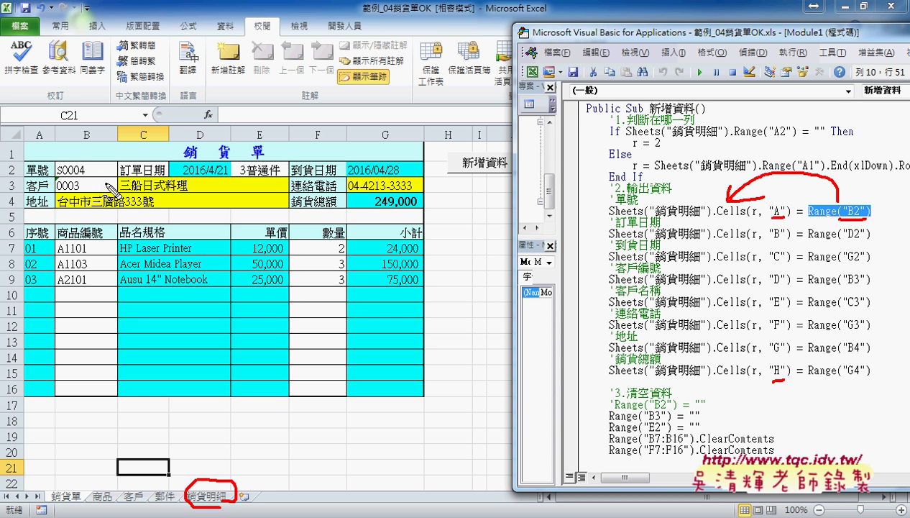
left_click_drag(90, 155, 99, 176)
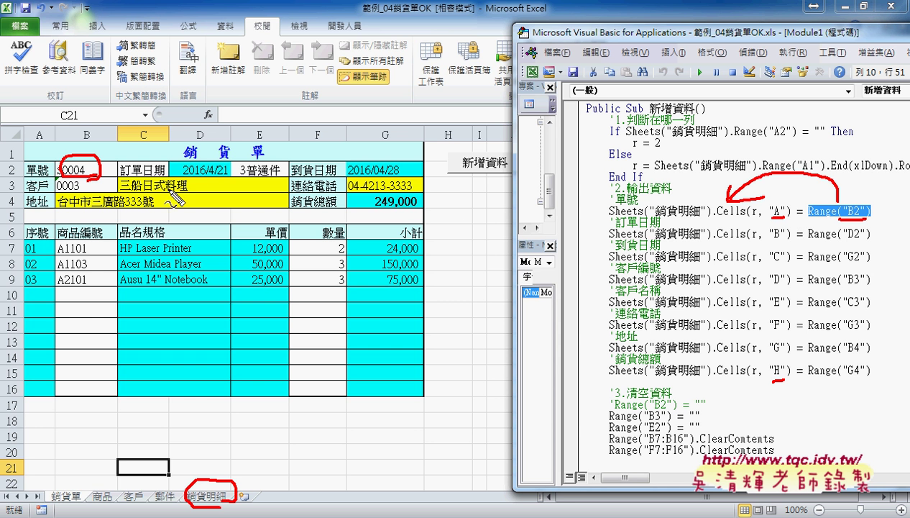
left_click_drag(227, 166, 228, 175)
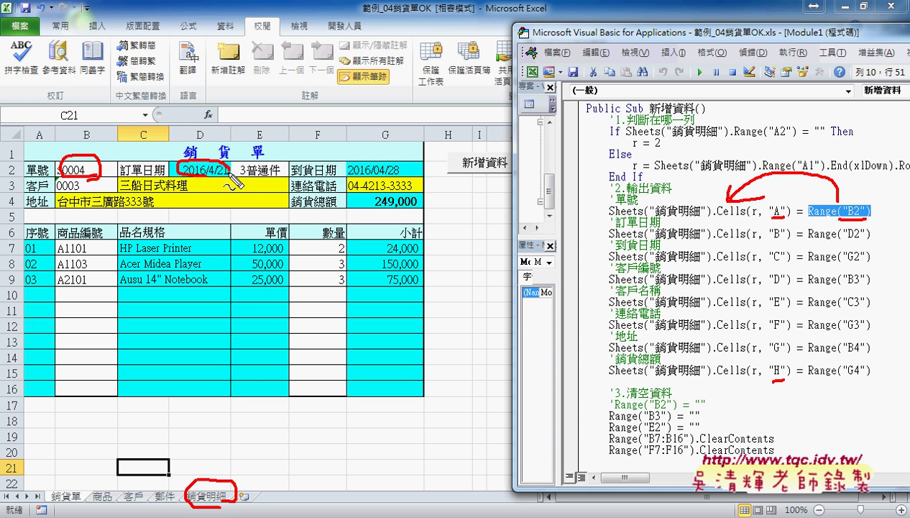
mouse_move(843, 240)
left_mouse_down()
mouse_move(861, 238)
mouse_move(869, 261)
mouse_move(859, 308)
mouse_move(861, 376)
left_mouse_up()
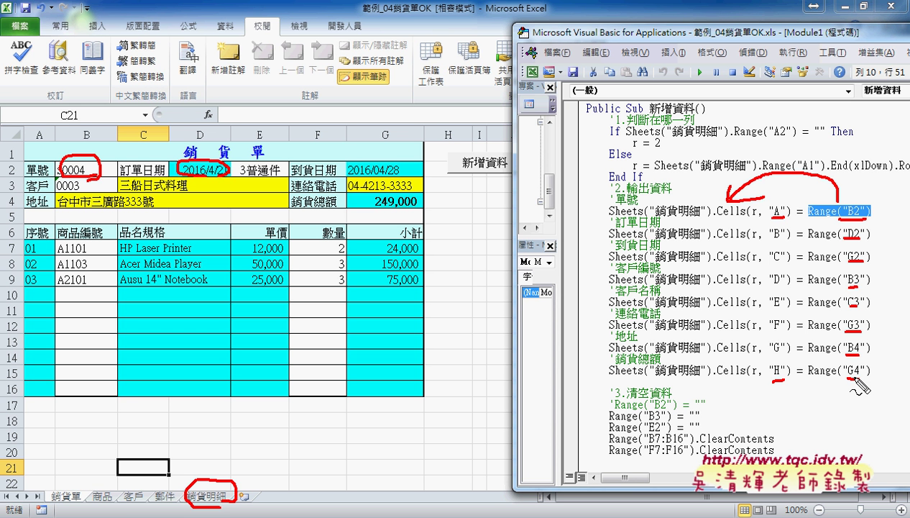
key("Escape")
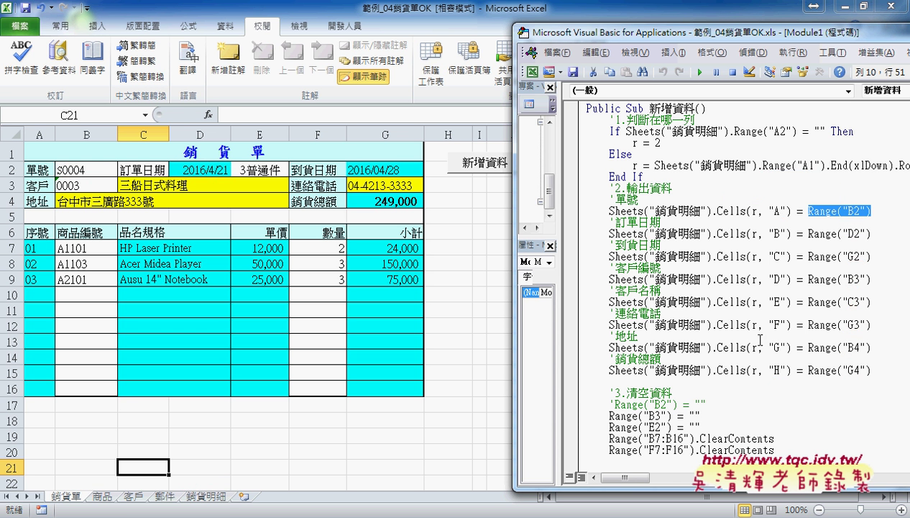
left_click(733, 388)
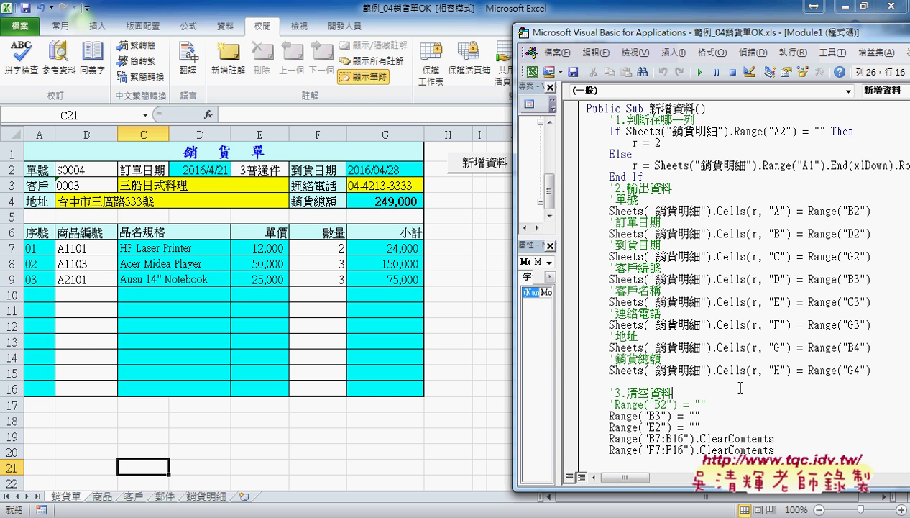
scroll(732, 388, "down", 1)
scroll(733, 388, "down", 3)
left_click_drag(707, 291, 574, 273)
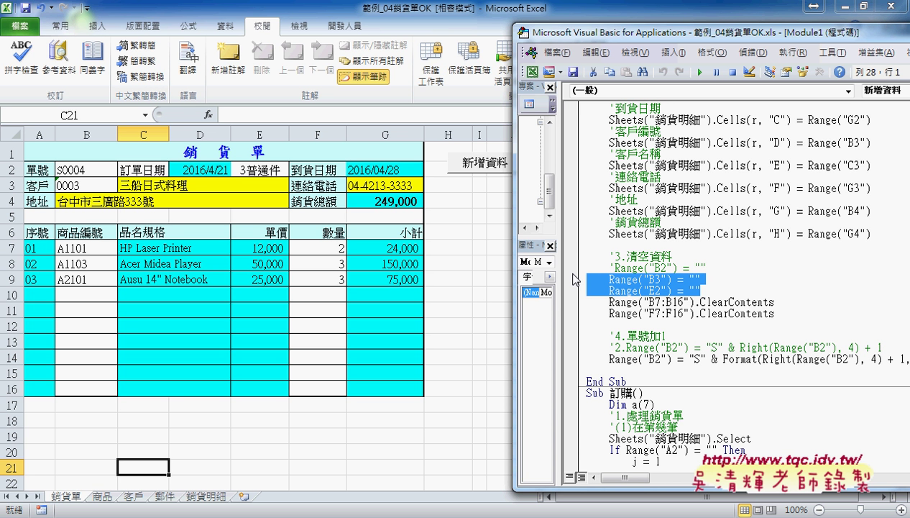
left_click(700, 289)
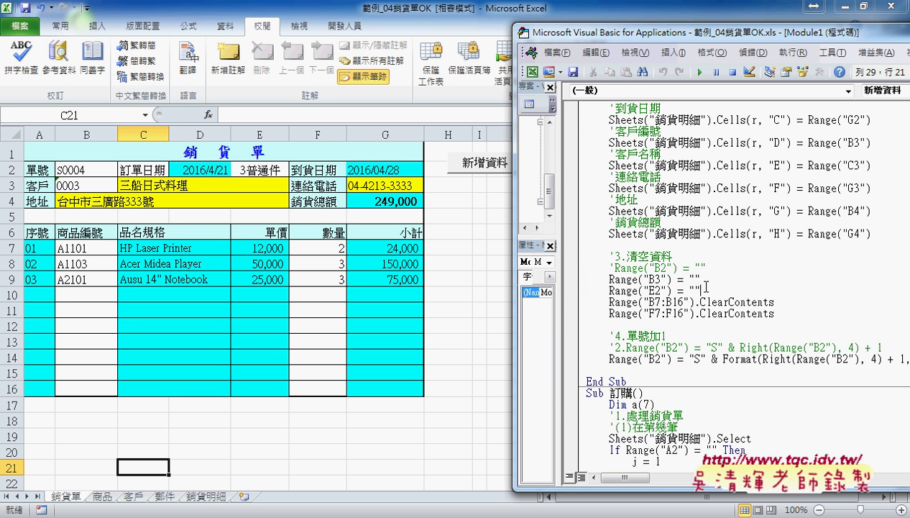
left_click_drag(700, 289, 616, 267)
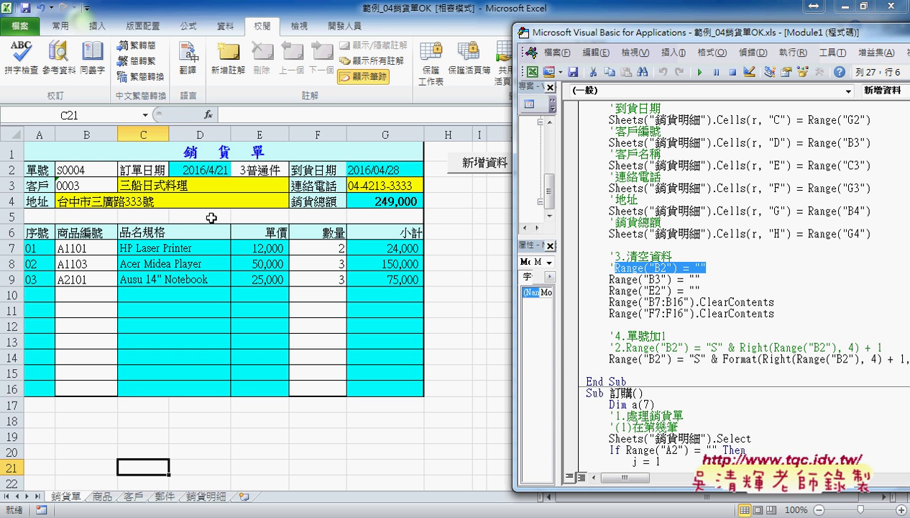
left_click(610, 266)
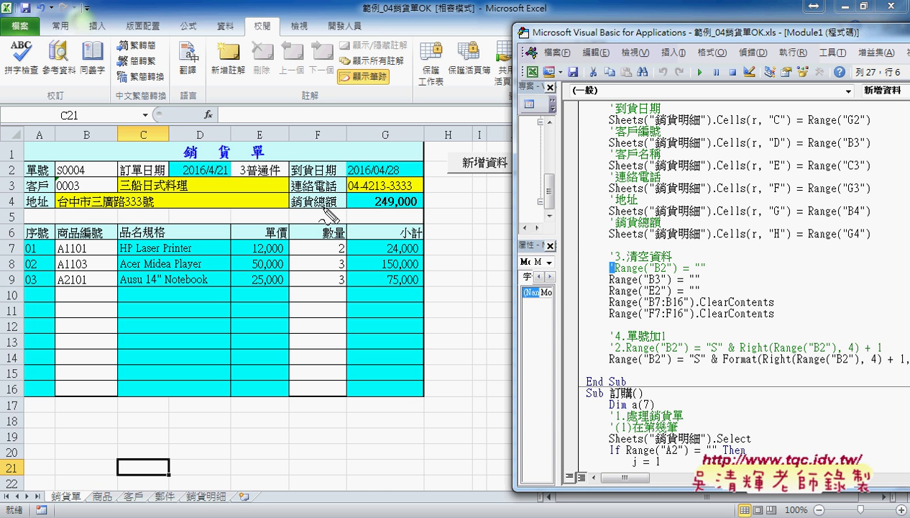
left_click_drag(650, 290, 666, 285)
mouse_move(86, 178)
left_mouse_down()
mouse_move(80, 189)
mouse_move(94, 191)
left_mouse_up()
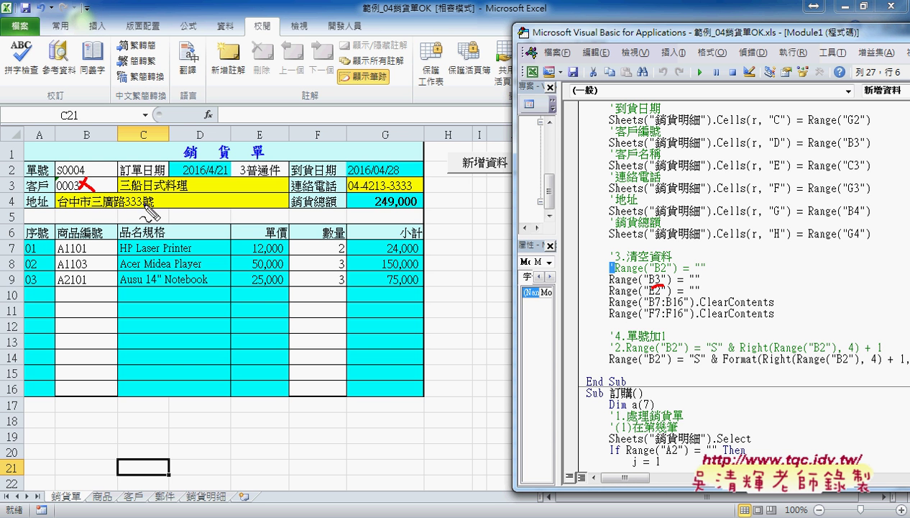
left_click_drag(662, 292, 651, 295)
mouse_move(264, 172)
left_mouse_down()
mouse_move(273, 163)
mouse_move(285, 179)
left_mouse_up()
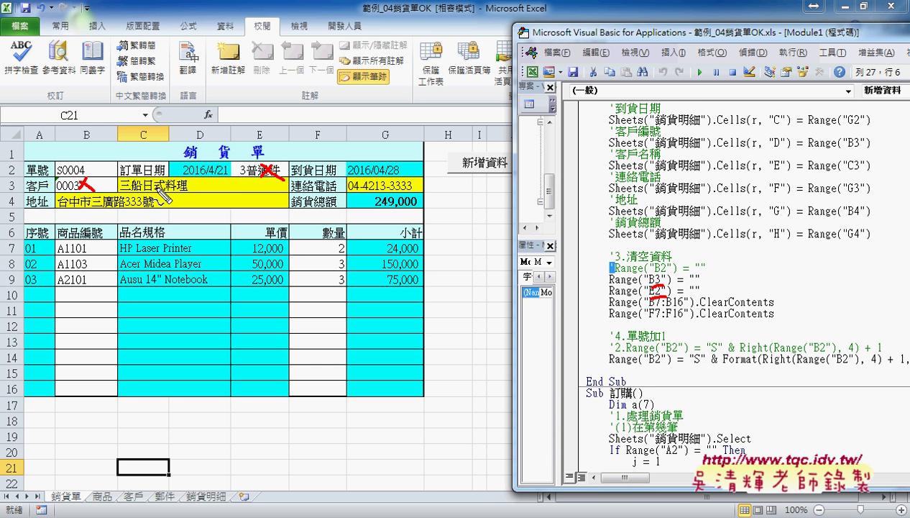
mouse_move(85, 248)
left_mouse_down()
mouse_move(100, 253)
mouse_move(56, 317)
mouse_move(63, 230)
mouse_move(69, 318)
left_mouse_up()
left_click_drag(66, 283, 83, 309)
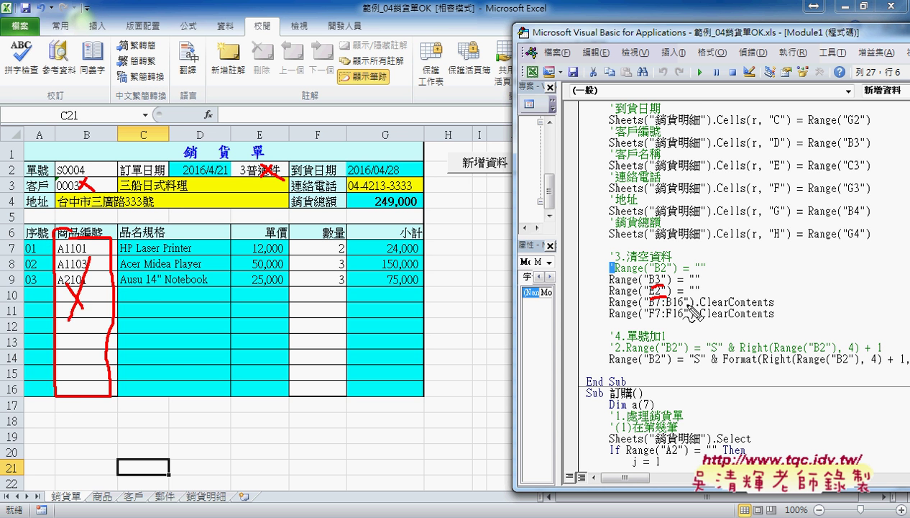
left_click_drag(650, 308, 684, 306)
mouse_move(322, 286)
left_mouse_down()
mouse_move(300, 323)
mouse_move(330, 320)
left_mouse_up()
left_click_drag(296, 236, 296, 229)
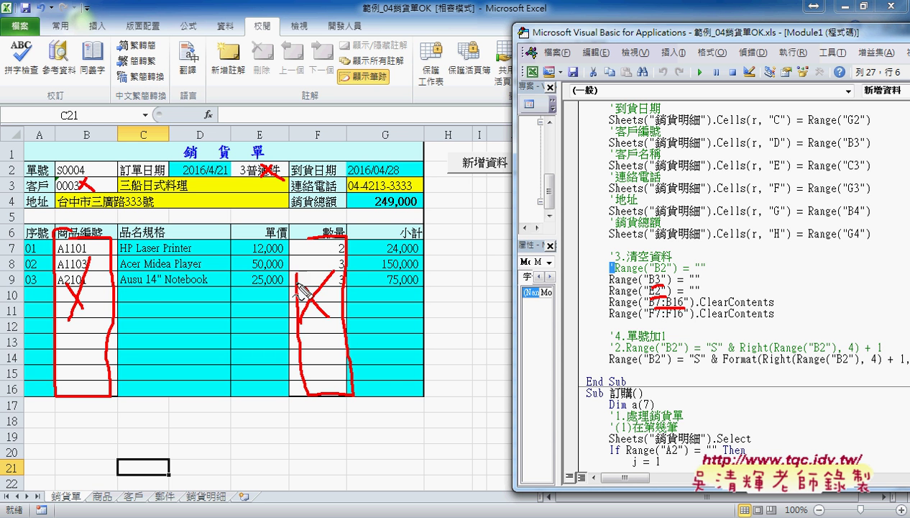
left_click_drag(649, 320, 752, 305)
left_click_drag(700, 317, 752, 316)
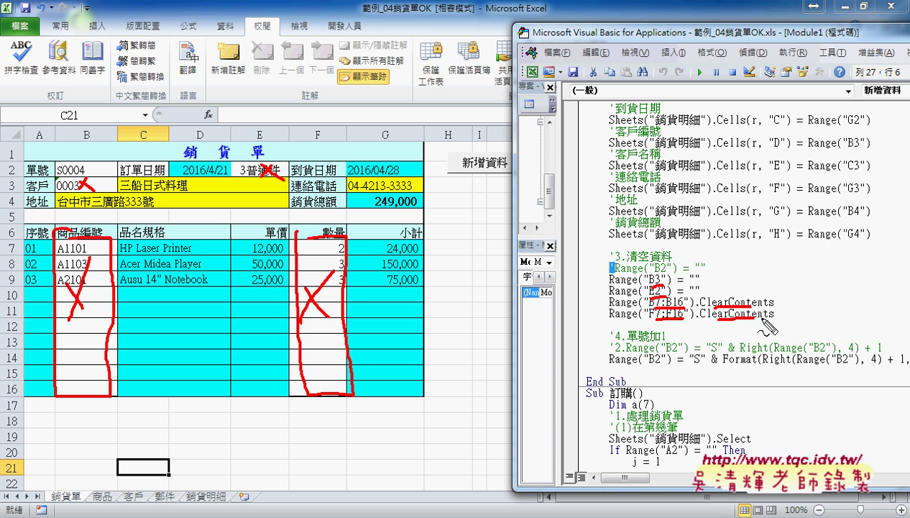
key("Escape")
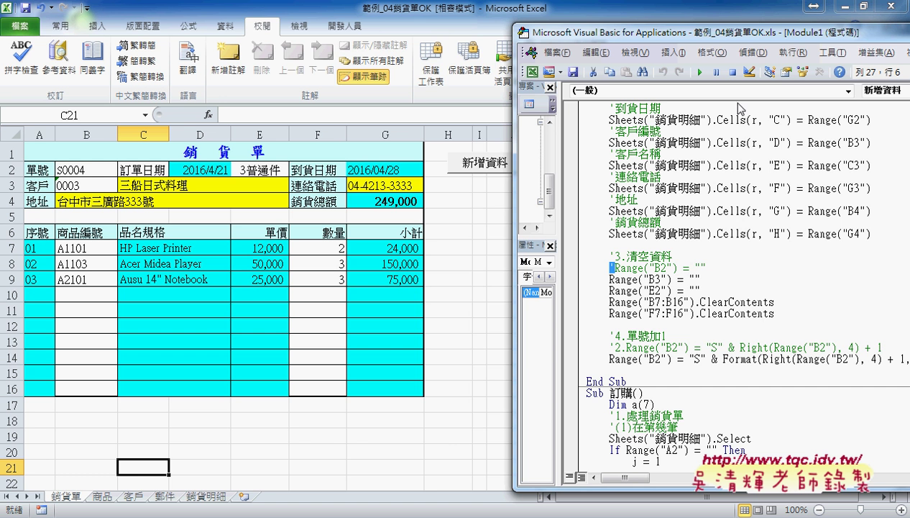
Shorten the order number in B2 from S0004 to 04
left_click_drag(701, 33, 546, 30)
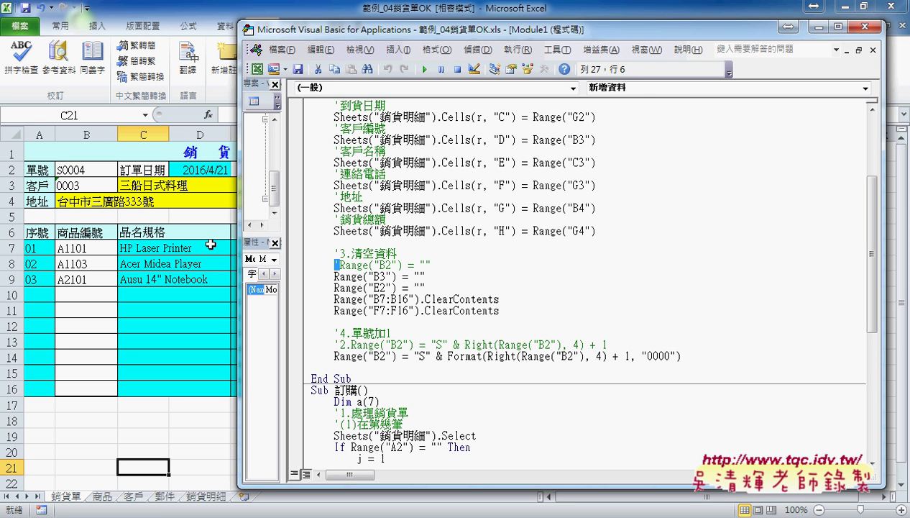
left_click(79, 171)
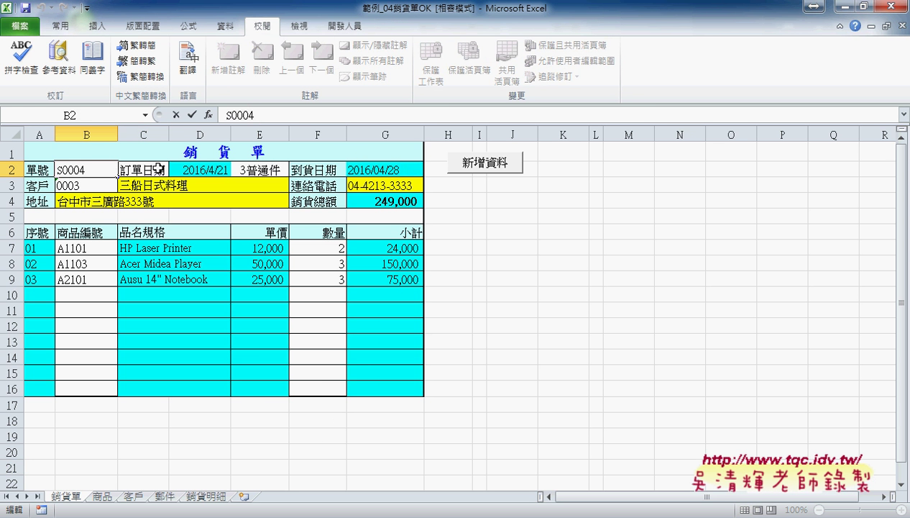
left_click_drag(73, 170, 51, 170)
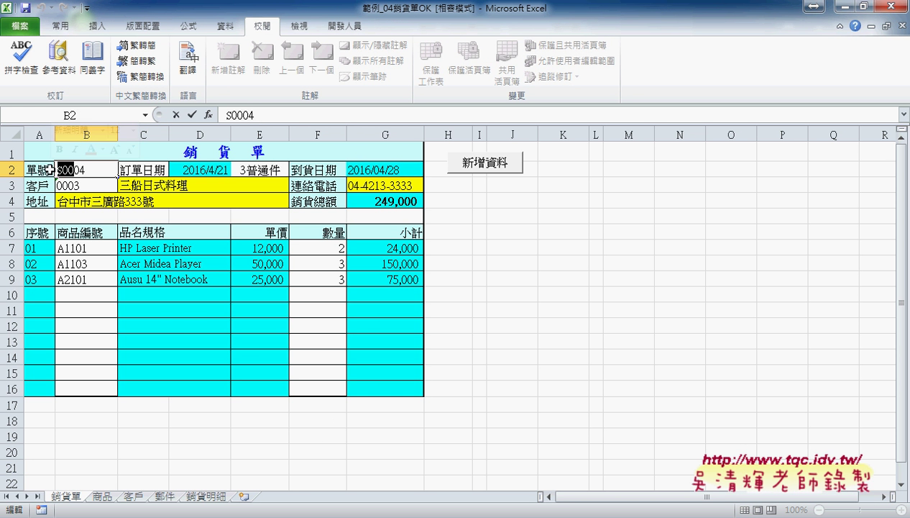
key("BackSpace")
left_click(555, 339)
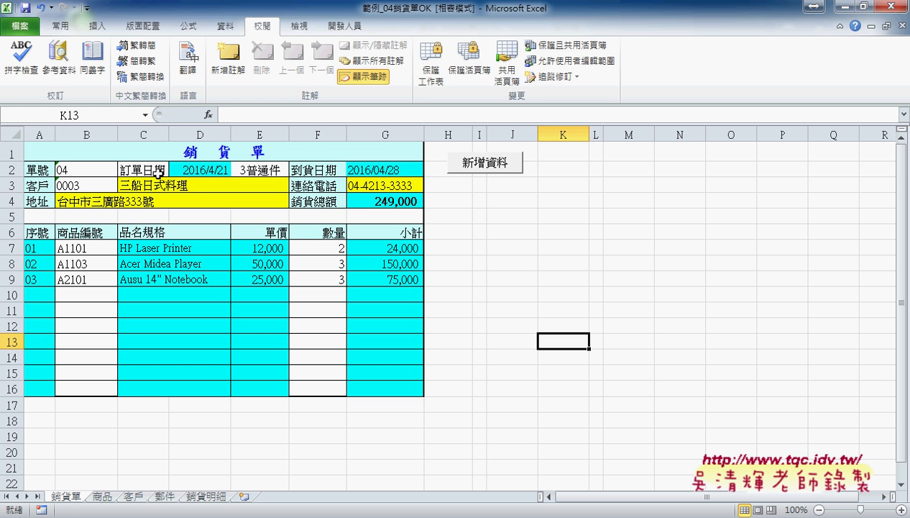
Restore the order number in B2 to S0004
double_click(64, 171)
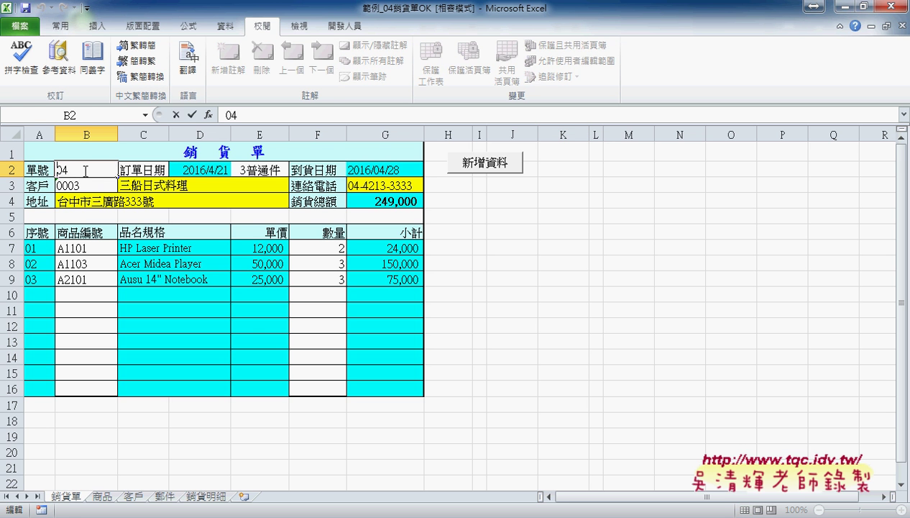
type("S0")
type("0")
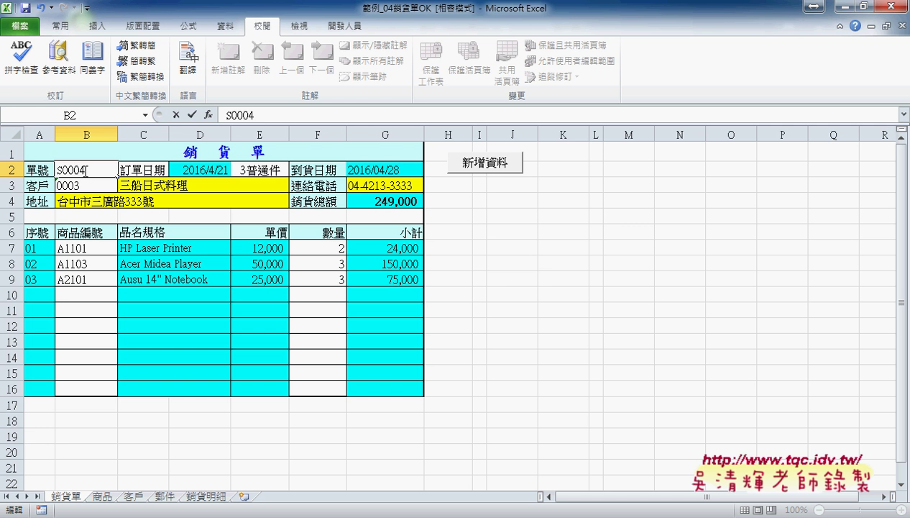
left_click(474, 228)
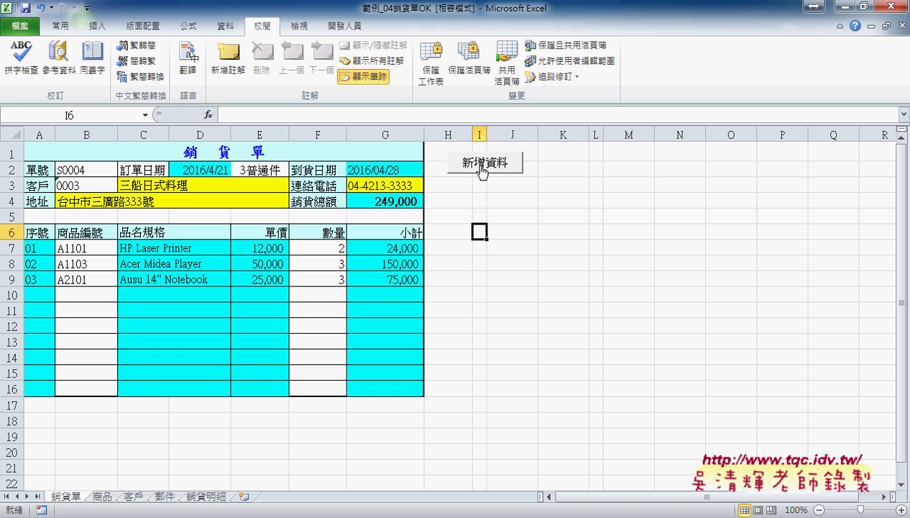
Open the 新增資料 macro code from the button's 指定巨集 dialog
right_click(481, 169)
left_click(502, 285)
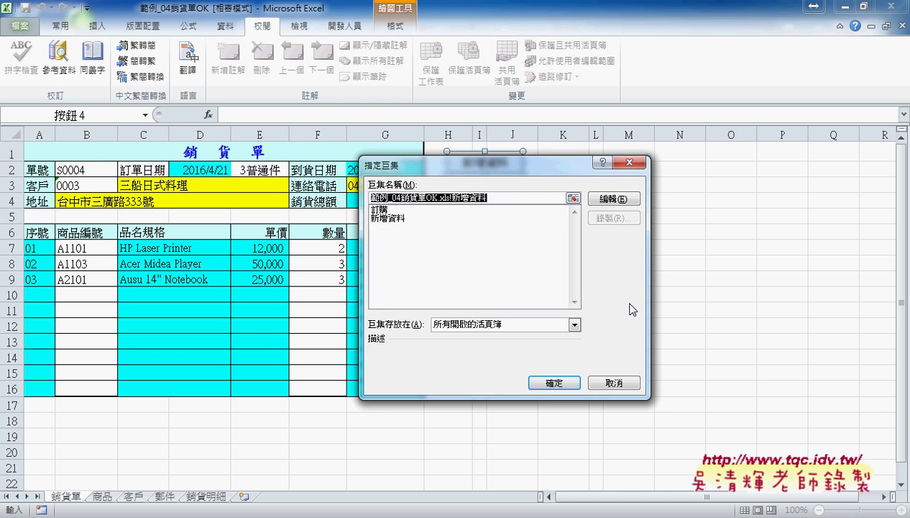
left_click(606, 200)
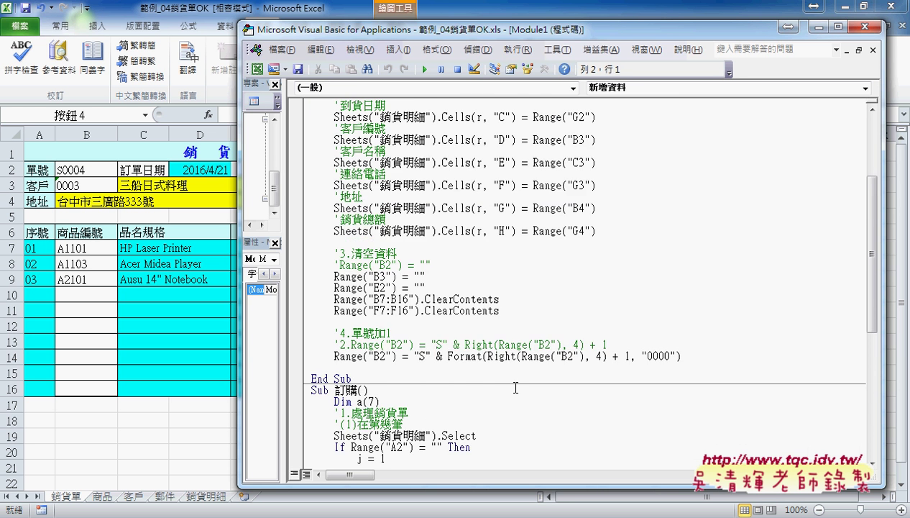
scroll(515, 387, "down", 3)
Uncomment the old Range("B2") order-number line and comment out the Format version
left_click(335, 243)
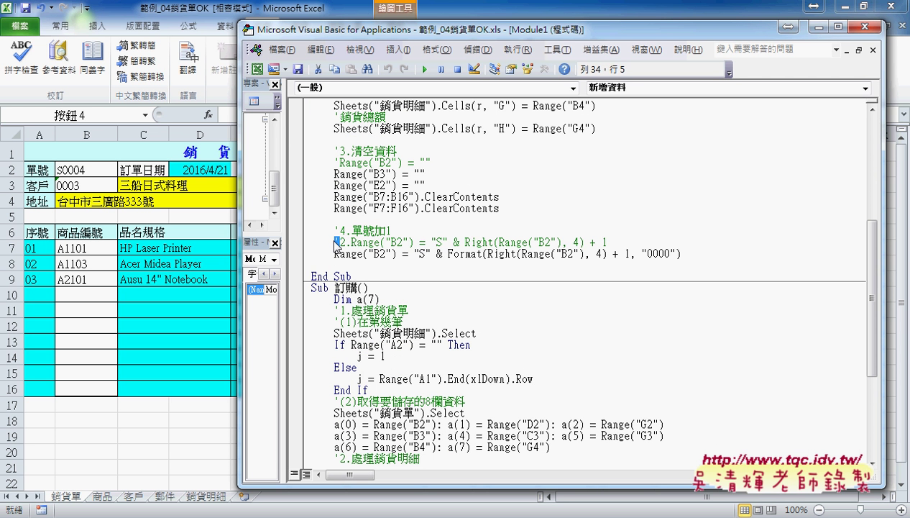
key("Delete")
key("Down")
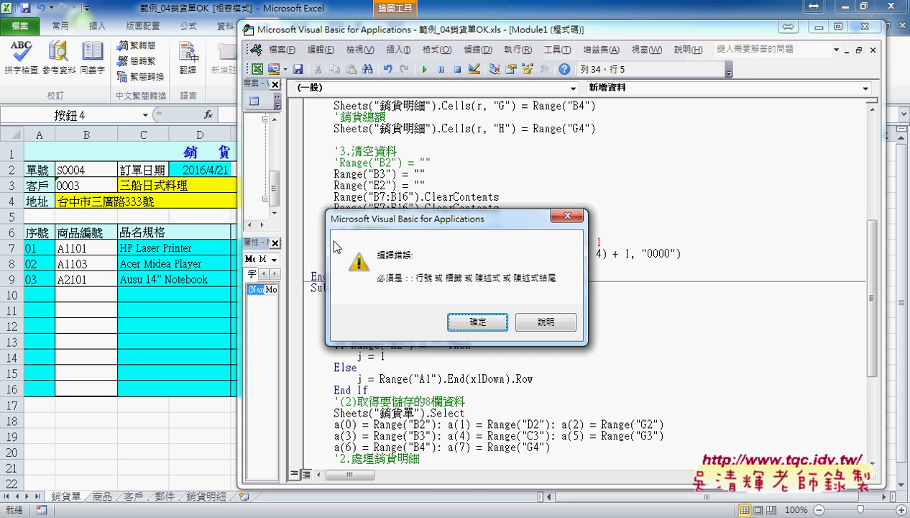
key("Return")
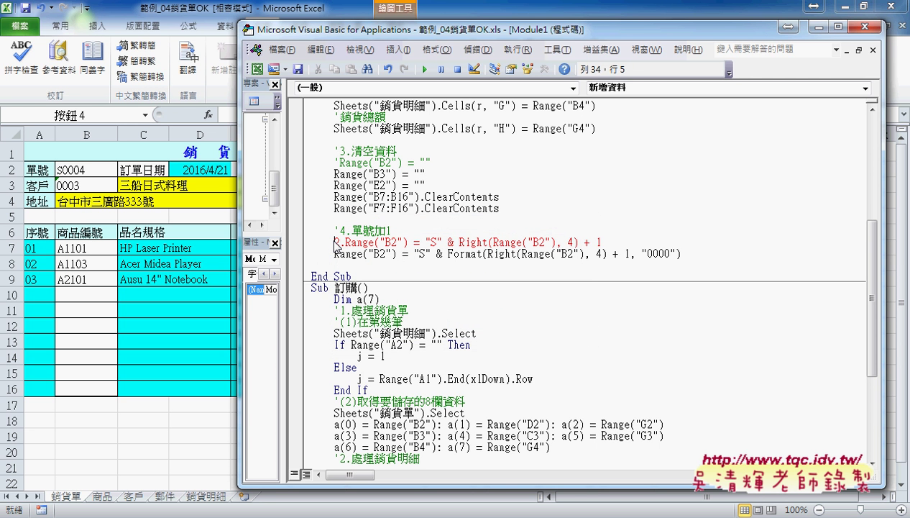
key("Delete")
key("Delete")
key("Down")
type("'")
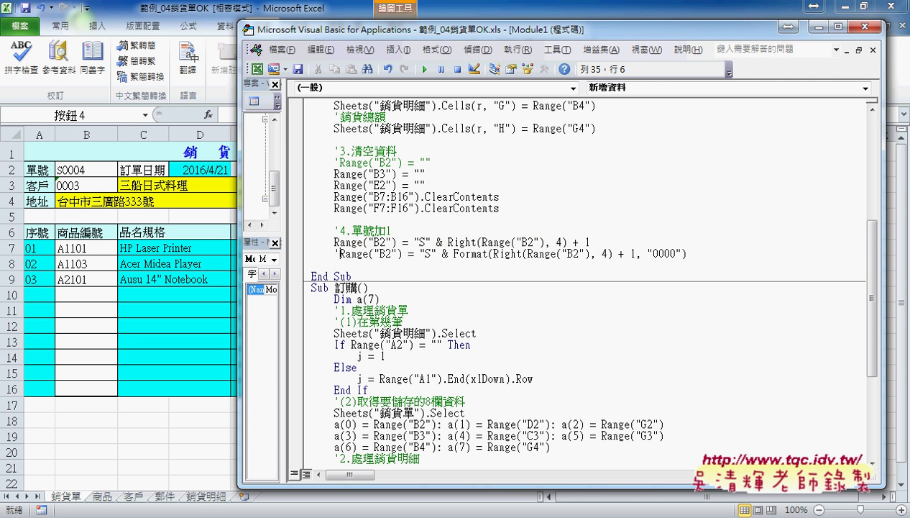
left_click(474, 308)
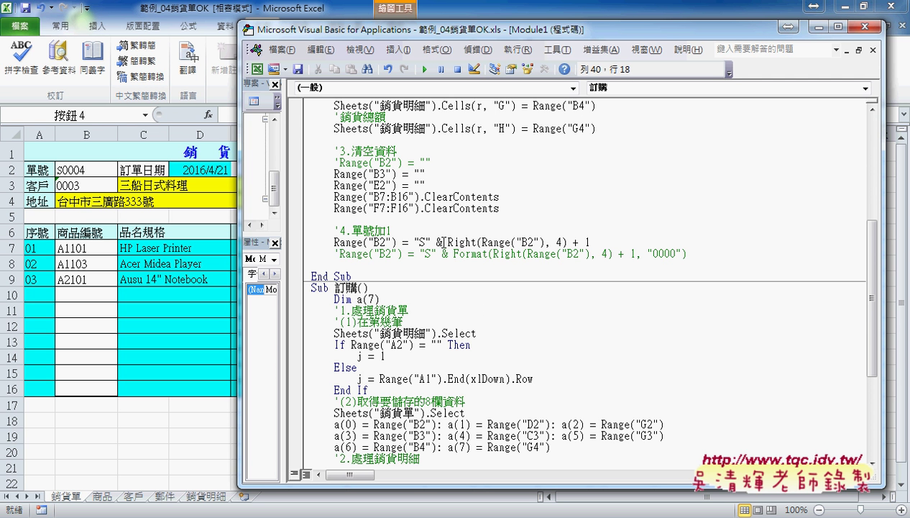
Remove "S" & Right( and , 4) so the line reads Range("B2") = Range("B2") + 1
left_click_drag(483, 242, 415, 245)
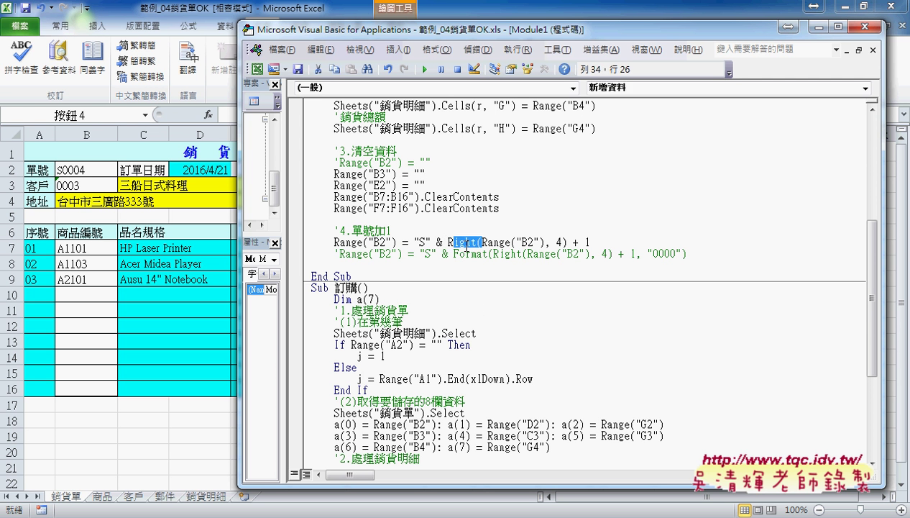
key("Delete")
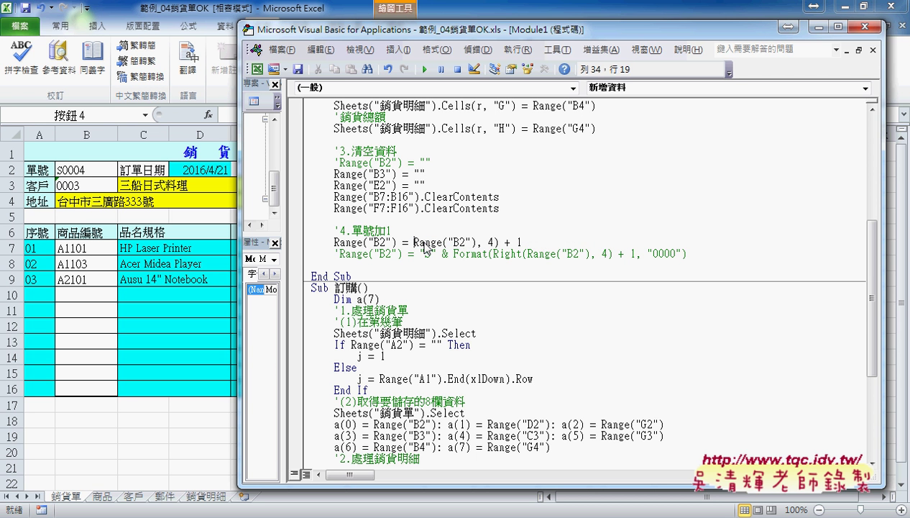
left_click(420, 243)
key("Right")
key("Right")
key("Right")
key("Right")
key("Right")
key("Right")
key("Right")
key("Delete")
key("Delete")
key("Delete")
key("Delete")
key("Down")
left_click(428, 242)
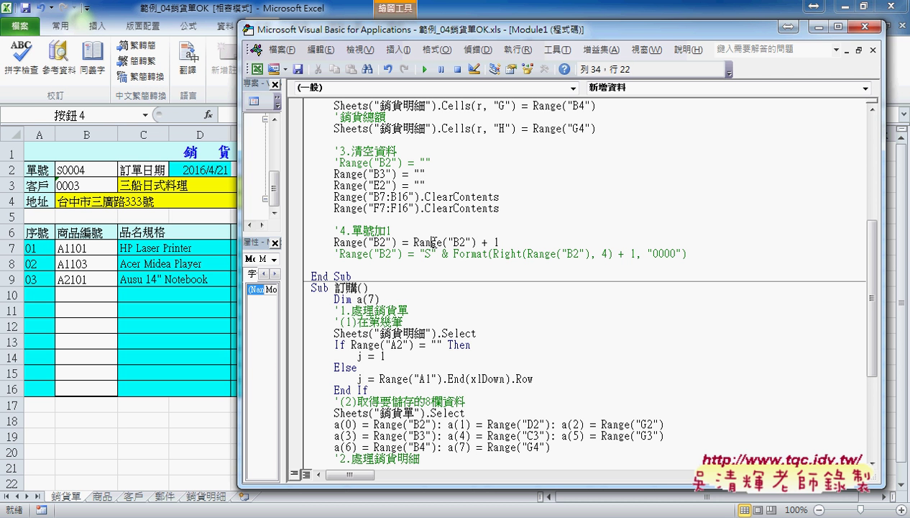